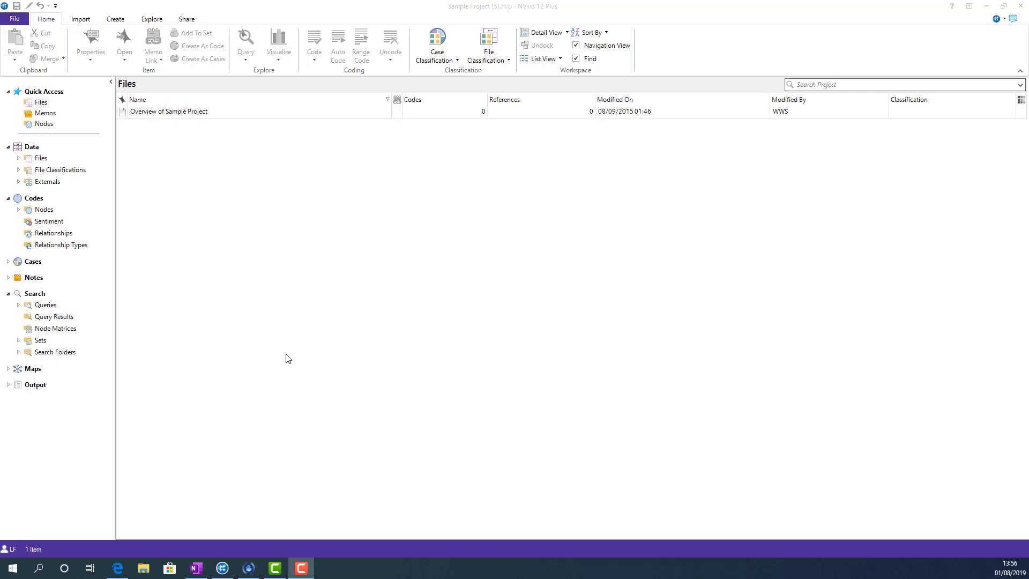
Start a new framework matrix and name it "Economy"
double_click(33, 278)
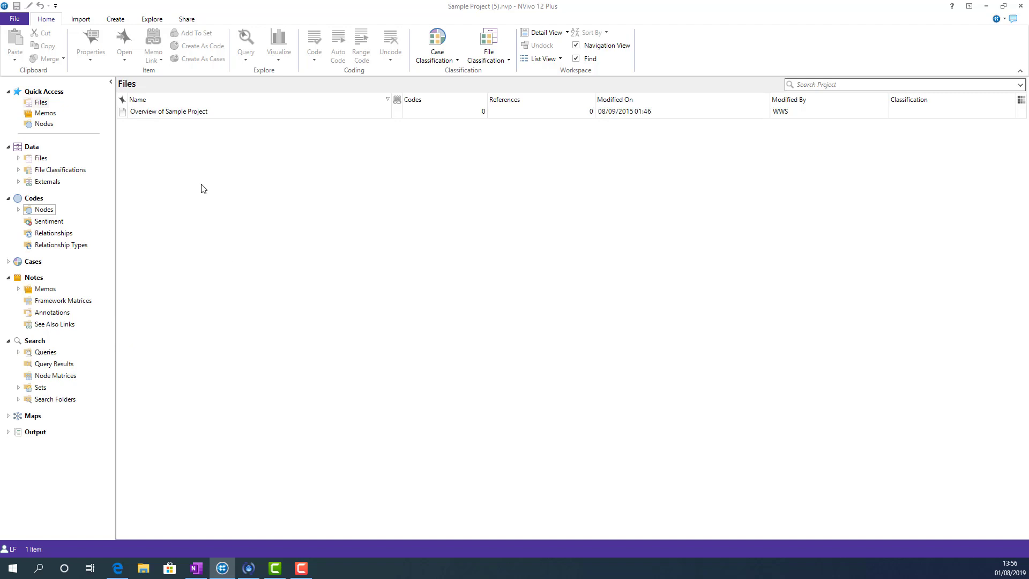
left_click(116, 18)
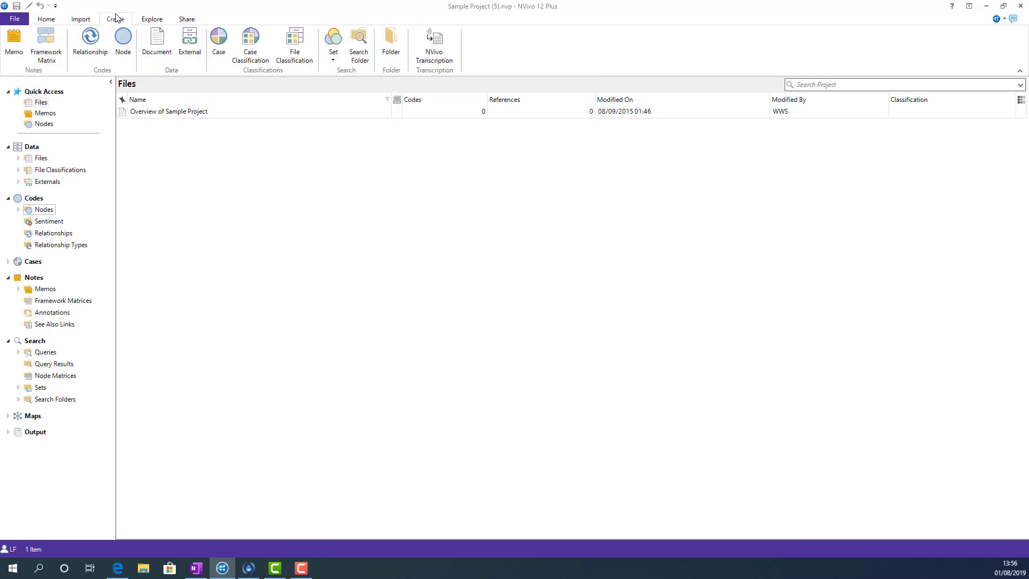
left_click(46, 47)
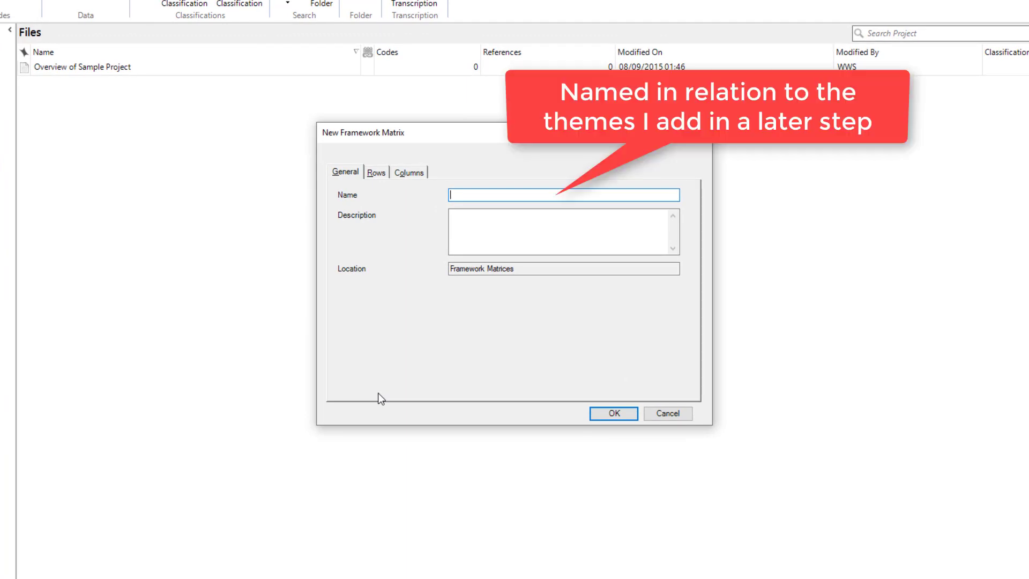
type("Economy")
Add the Interview Participants from the People cases, including all descendant cases, as the matrix rows
left_click(377, 172)
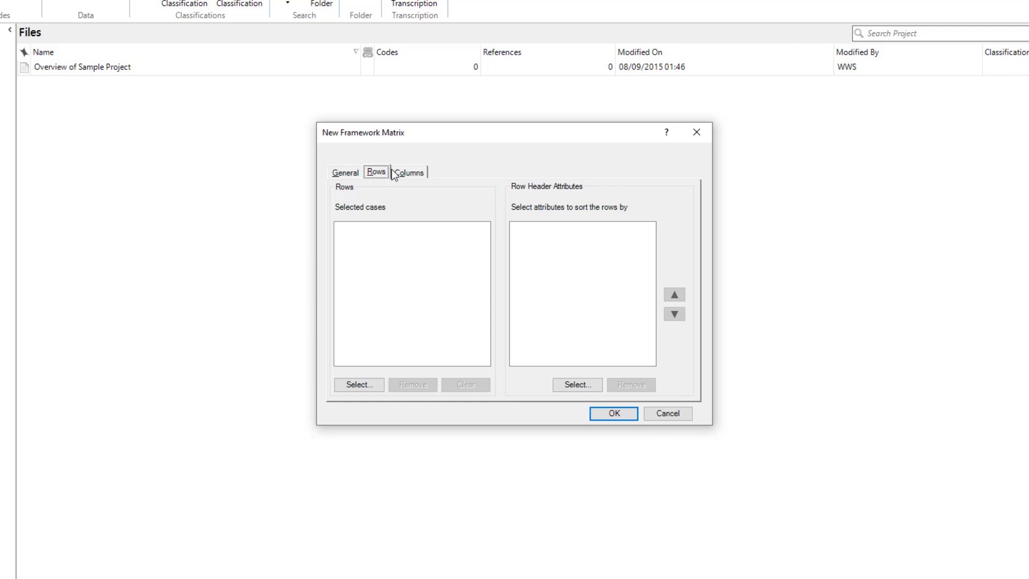
left_click(377, 387)
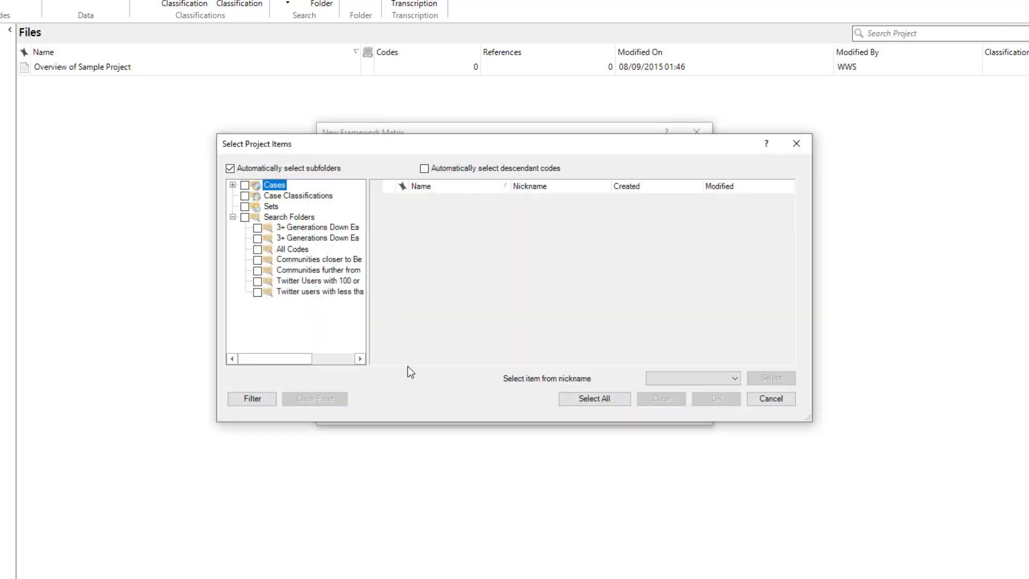
left_click(232, 184)
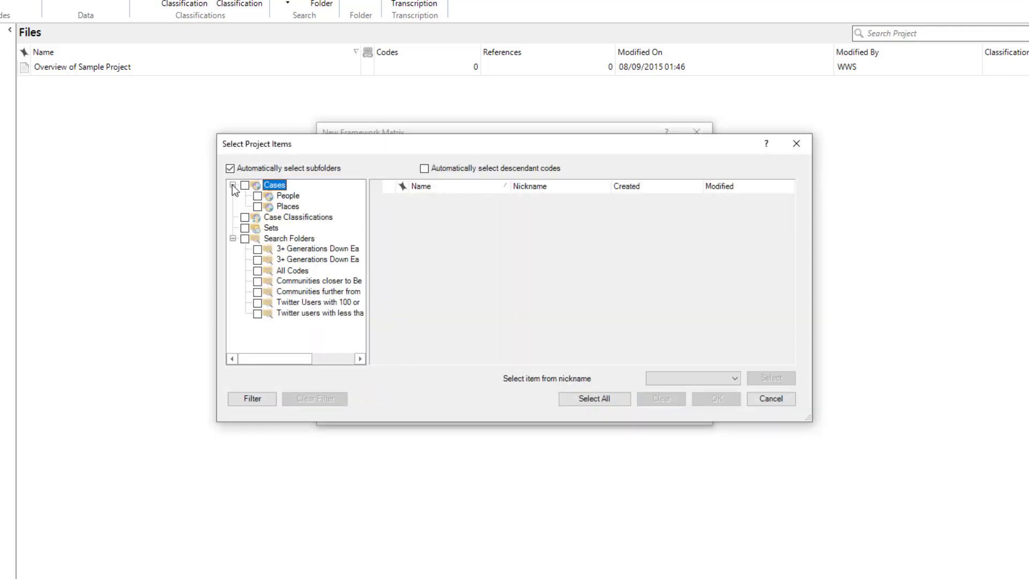
left_click(285, 196)
left_click(424, 168)
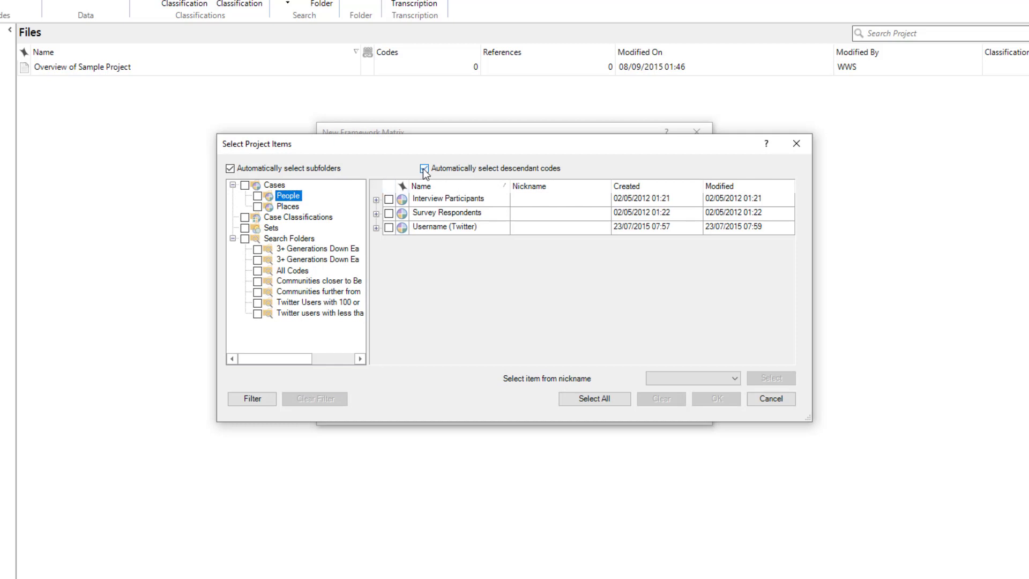
left_click(388, 199)
left_click(432, 172)
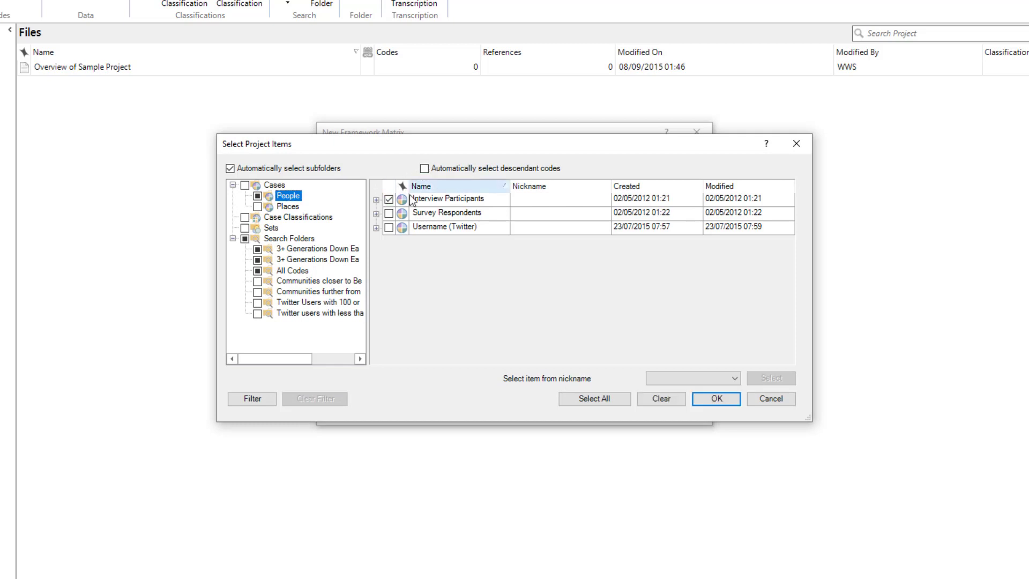
left_click(375, 199)
scroll(524, 242, "down", 1)
scroll(523, 237, "down", 3)
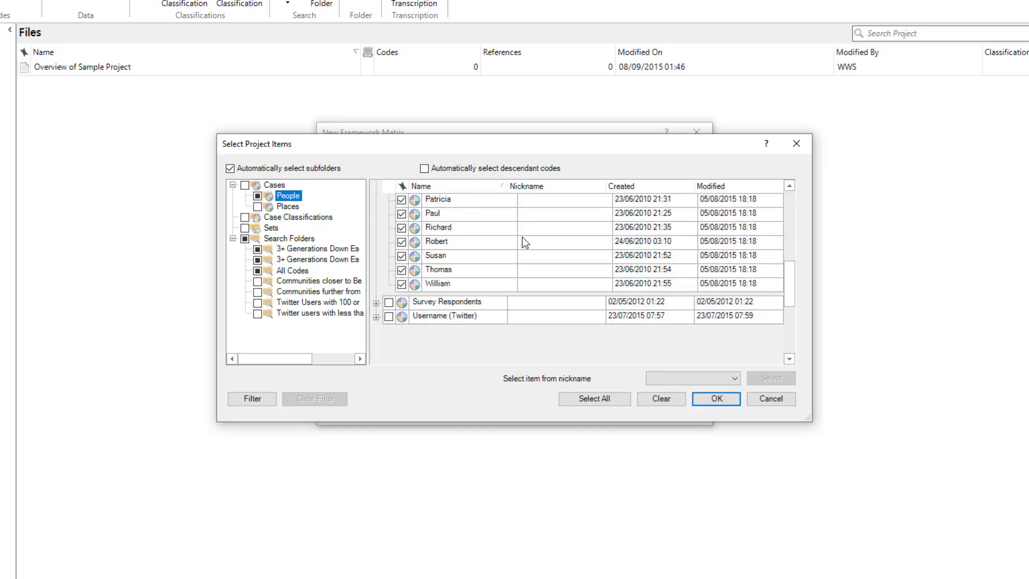
left_click(714, 401)
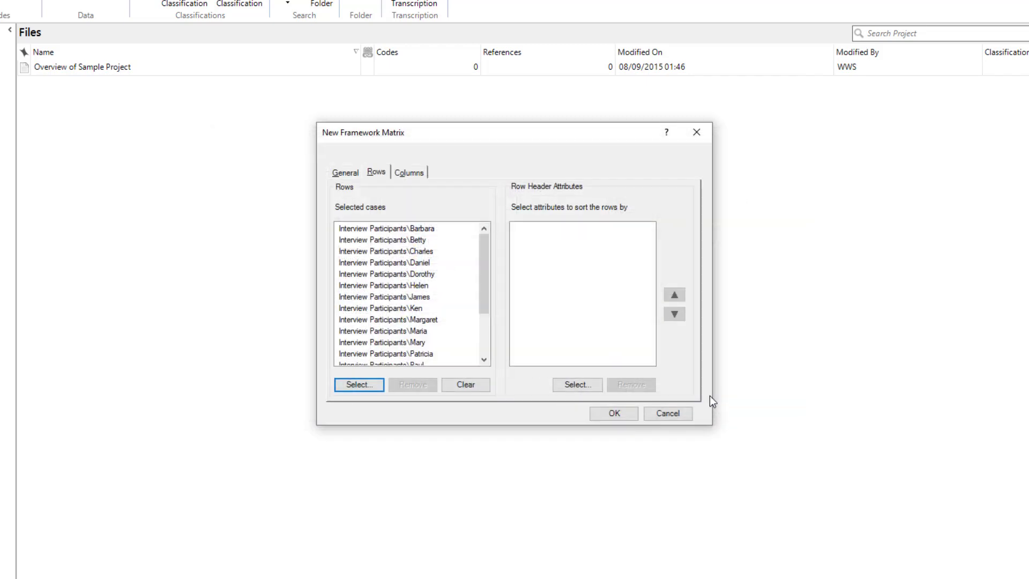
Sort the matrix rows by the Person attributes Age Group and Gender
left_click(578, 385)
left_click(375, 199)
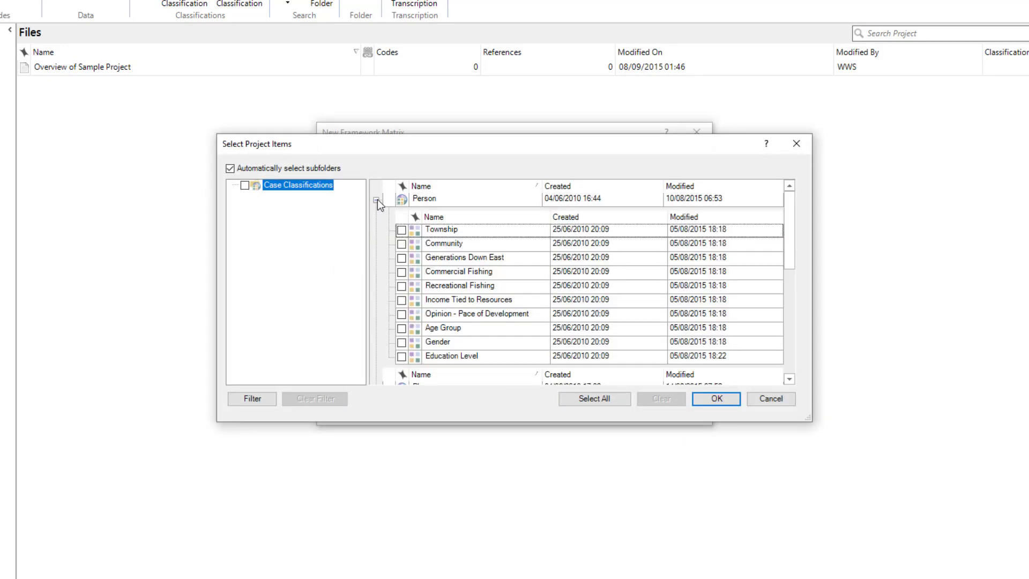
left_click(401, 327)
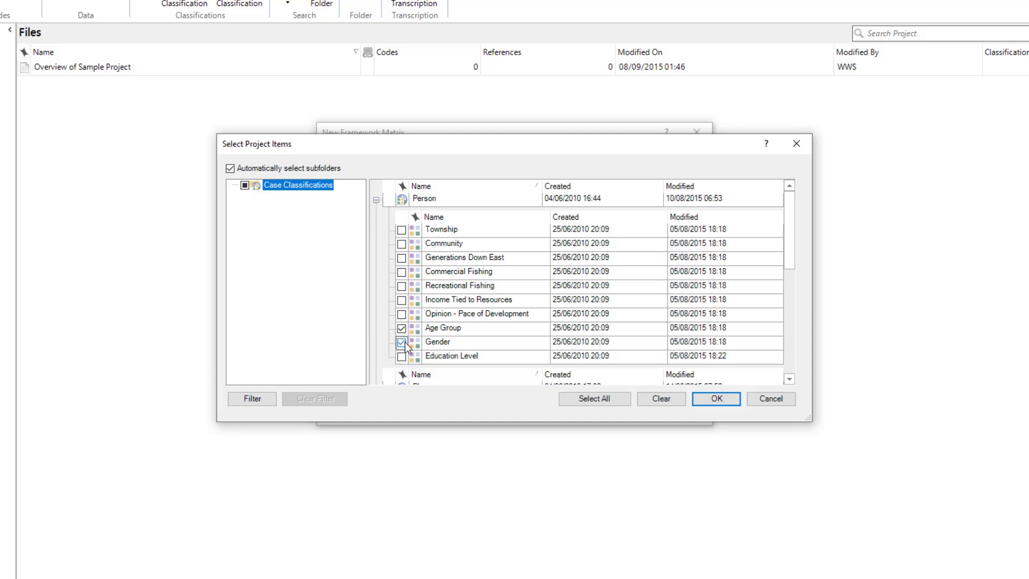
left_click(716, 399)
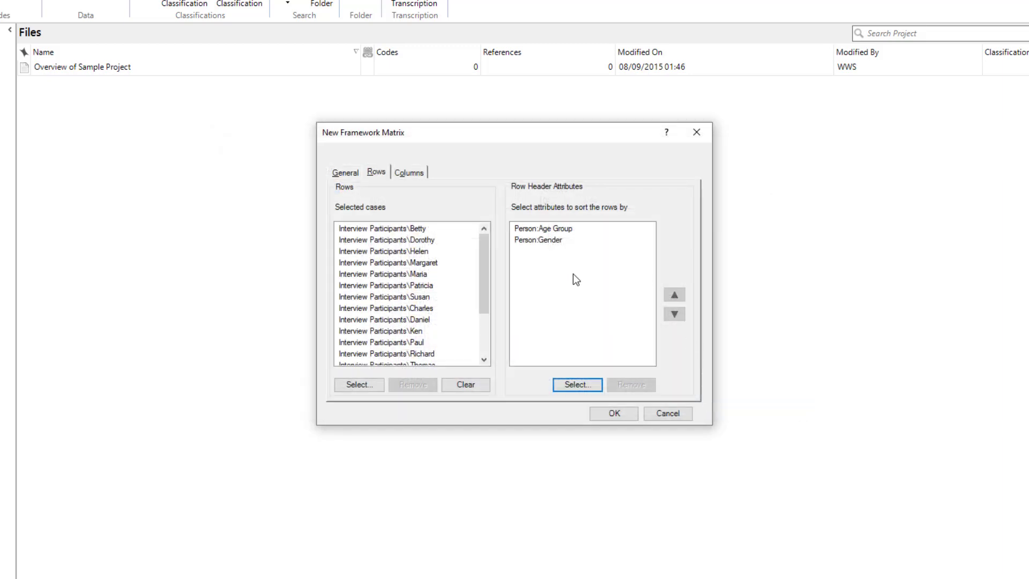
left_click(480, 282)
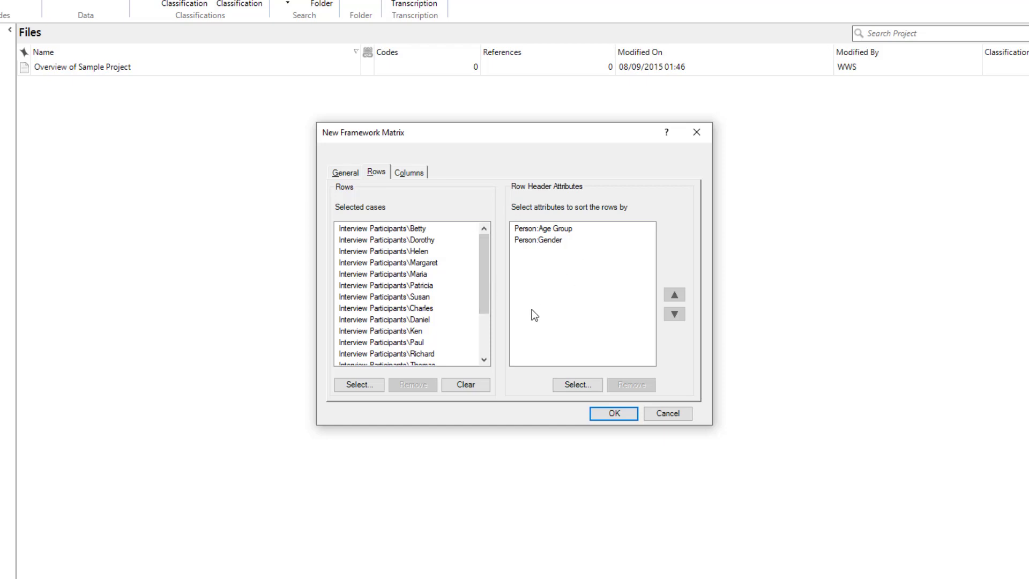
Add the Economy child codes Agriculture, Fishing or aquaculture, Jobs and cost of living, and Tourism as the matrix columns
left_click(415, 175)
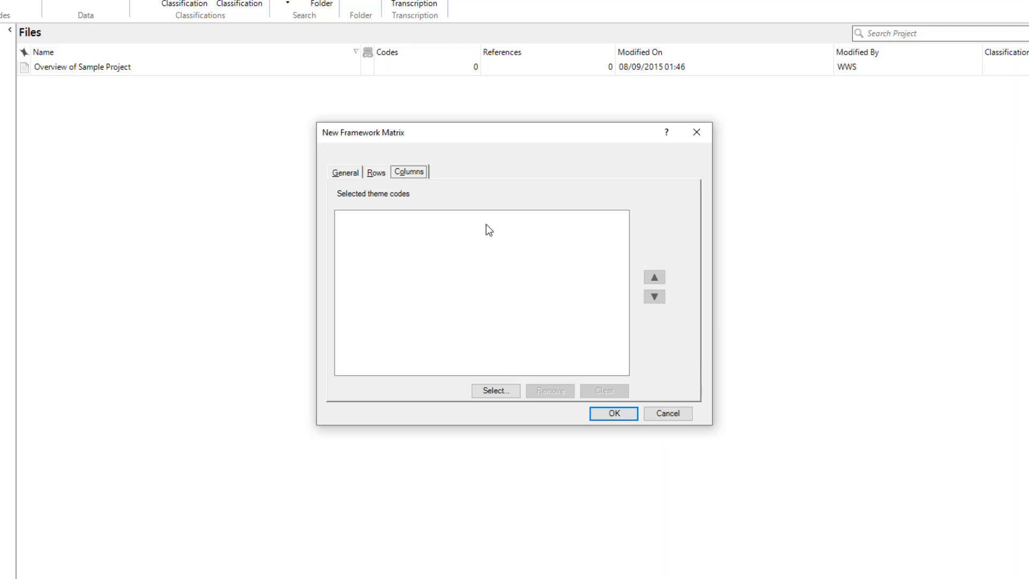
left_click(499, 393)
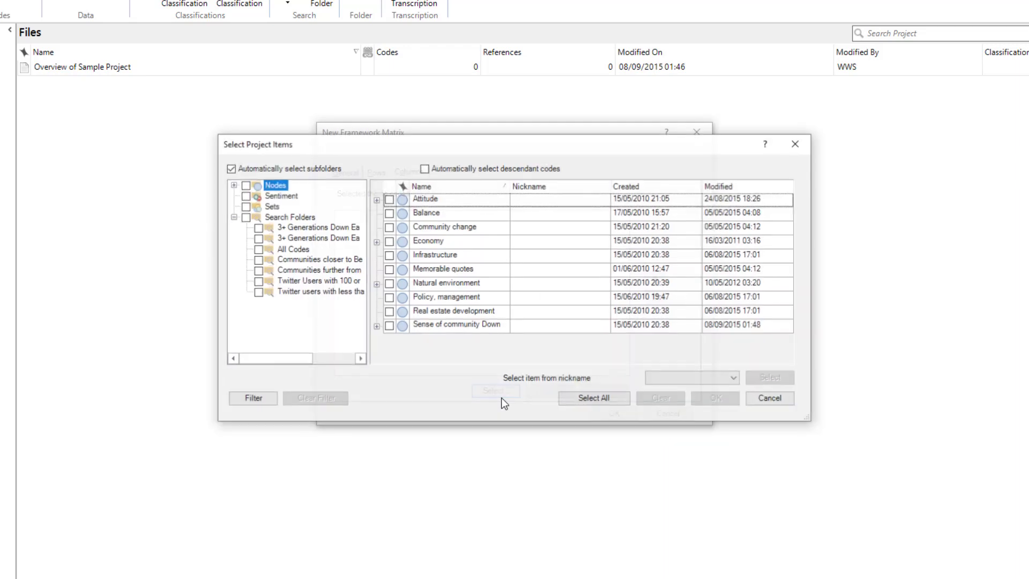
left_click(376, 242)
left_click(401, 259)
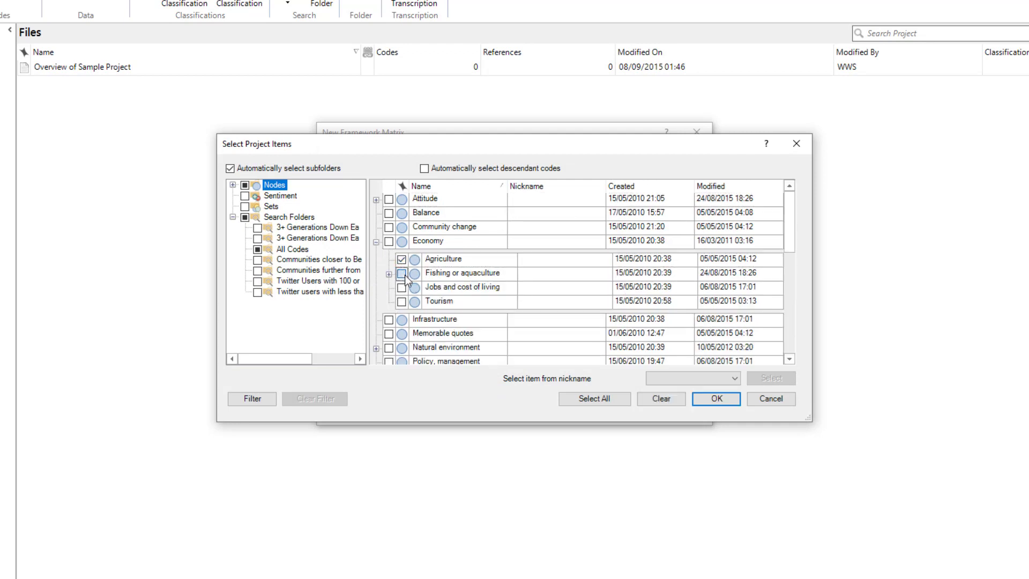
left_click(401, 273)
left_click(401, 287)
left_click(401, 301)
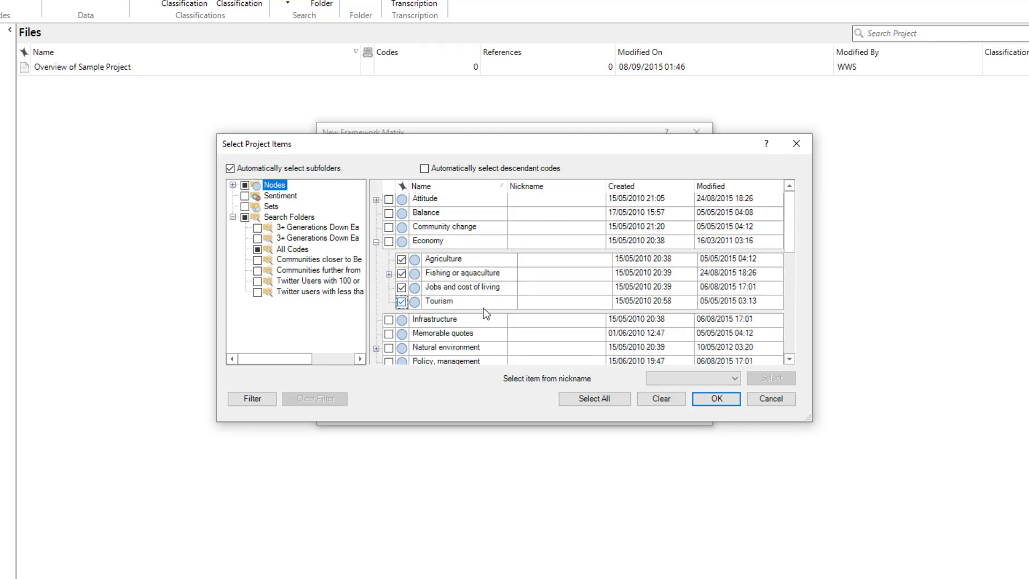
left_click(734, 398)
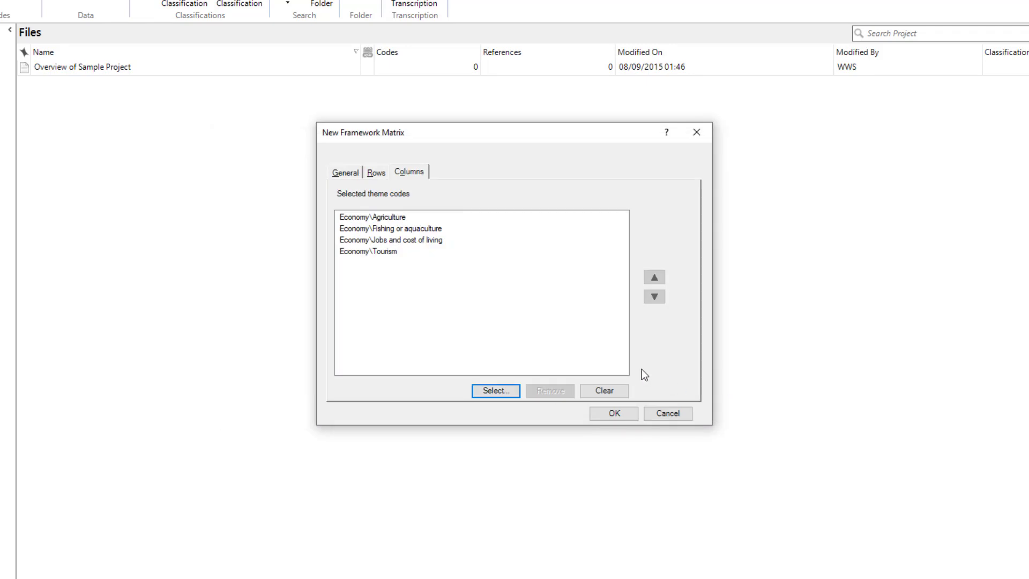
Review the name, row and column settings to create the matrix, and enlarge its view by narrowing the file list and collapsing the navigation view
left_click(349, 176)
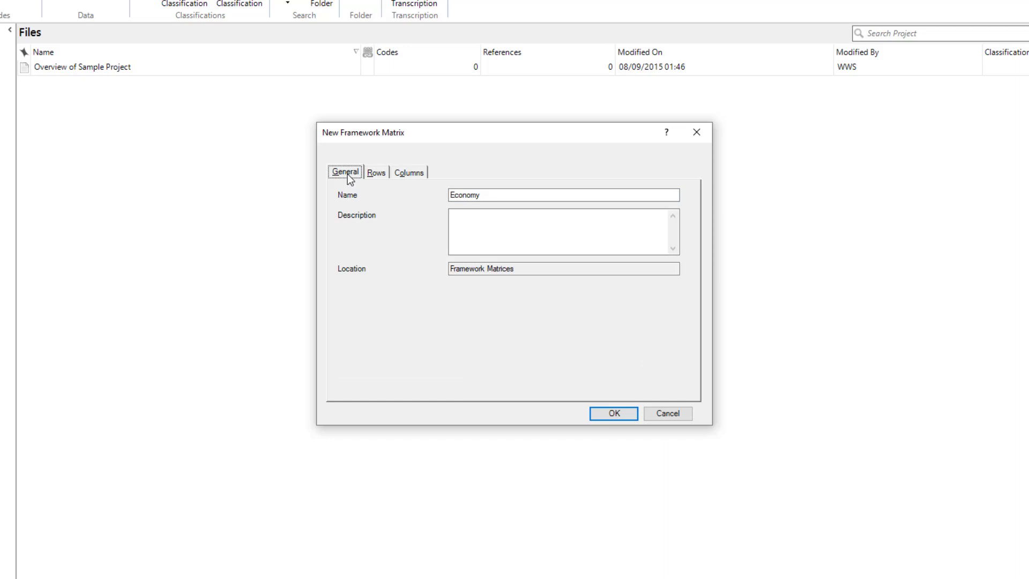
left_click(375, 172)
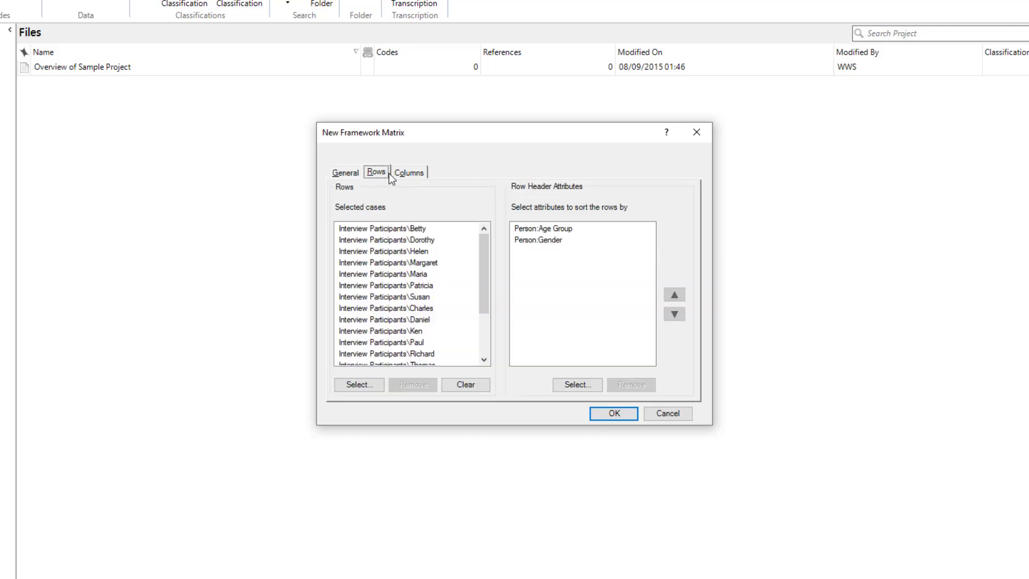
left_click(418, 174)
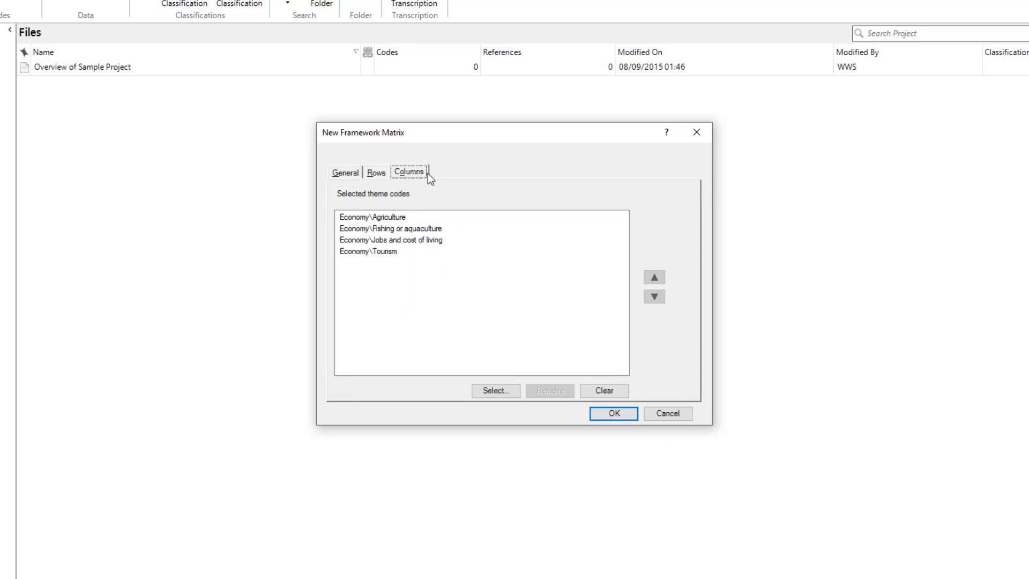
left_click(631, 414)
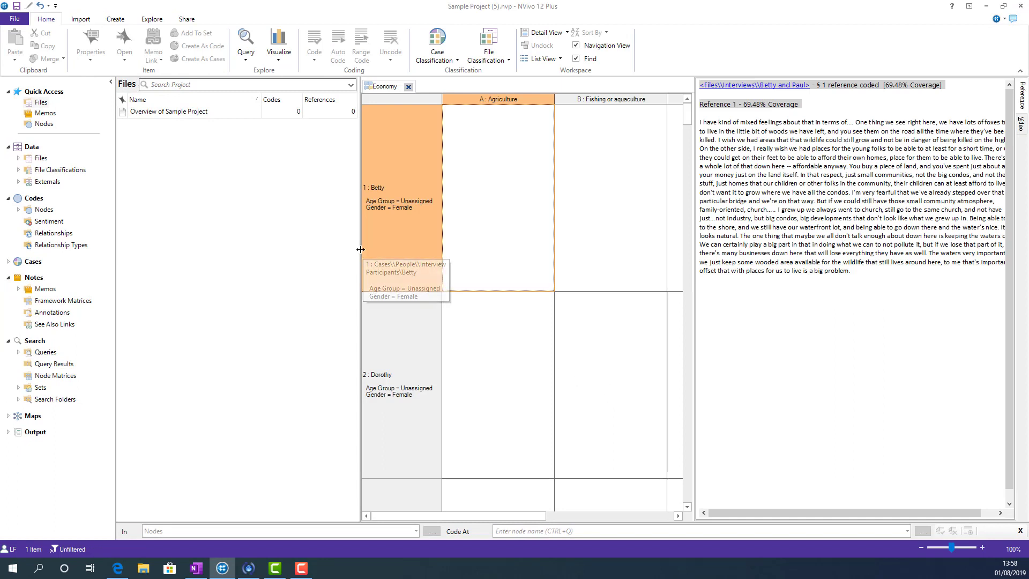
left_click_drag(360, 250, 203, 236)
left_click(111, 84)
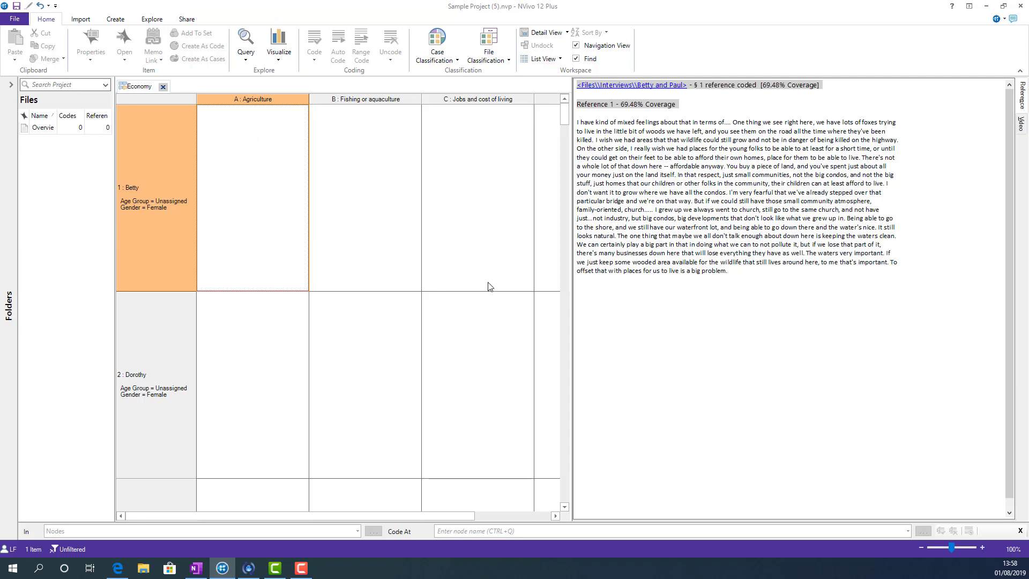
Examine the source content associated with the Agriculture cells of the first five participants
left_click(239, 157)
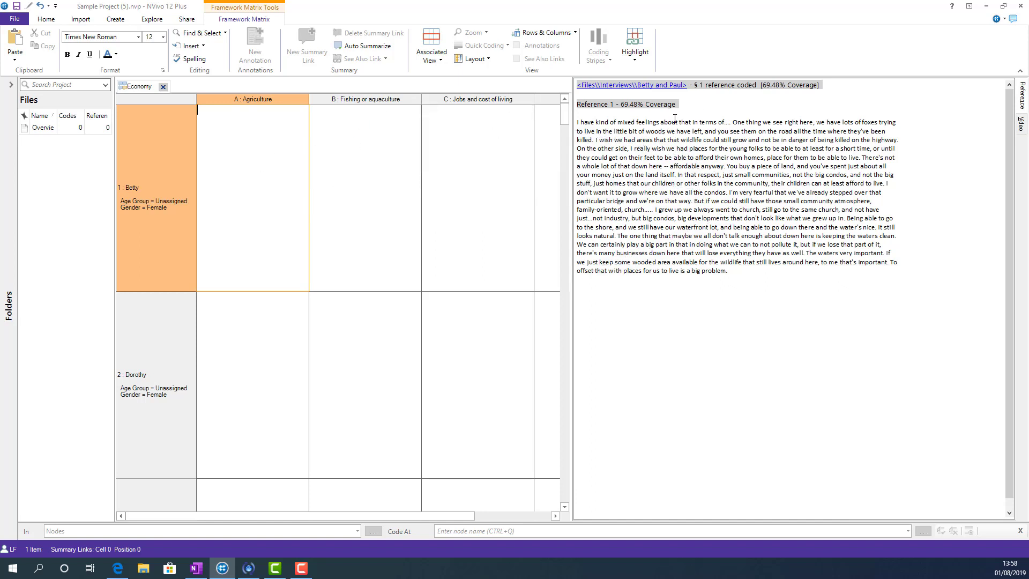
left_click_drag(577, 123, 736, 270)
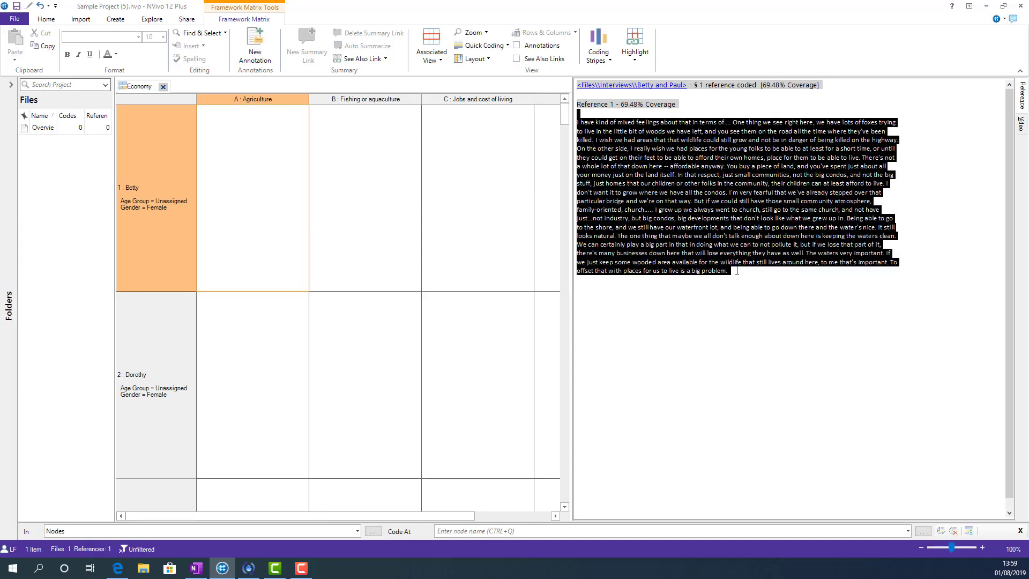
left_click(250, 335)
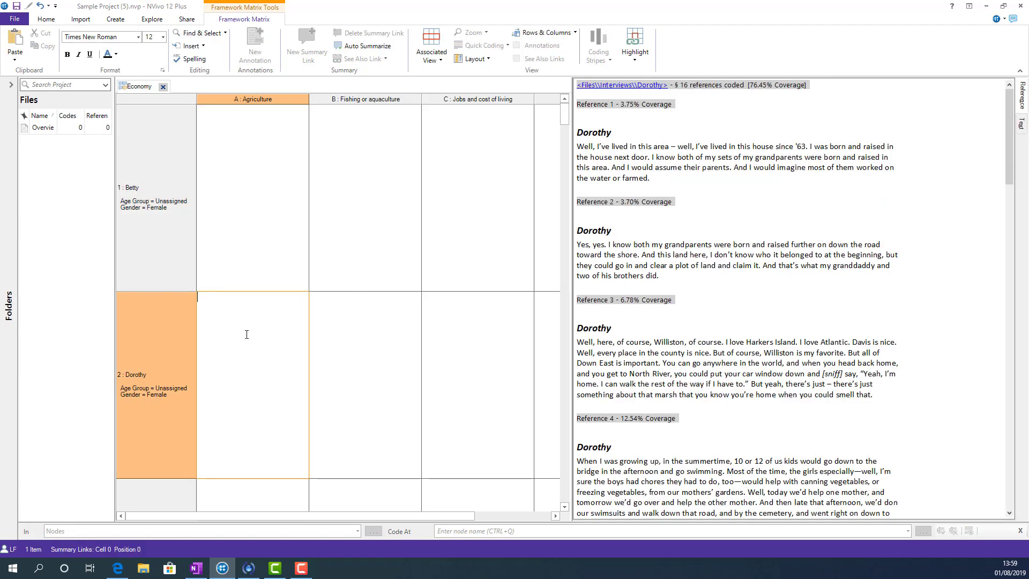
left_click(263, 497)
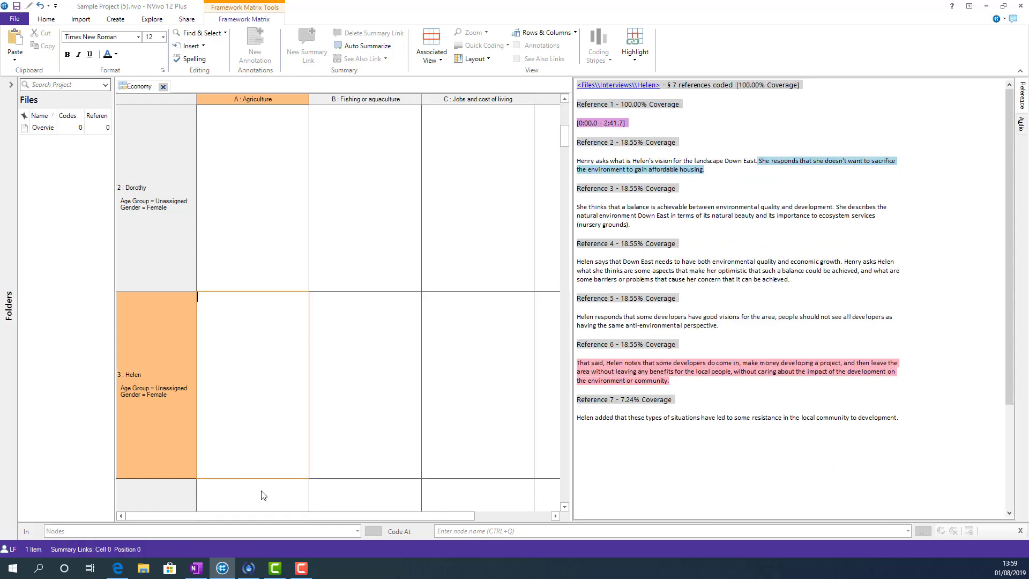
left_click(247, 497)
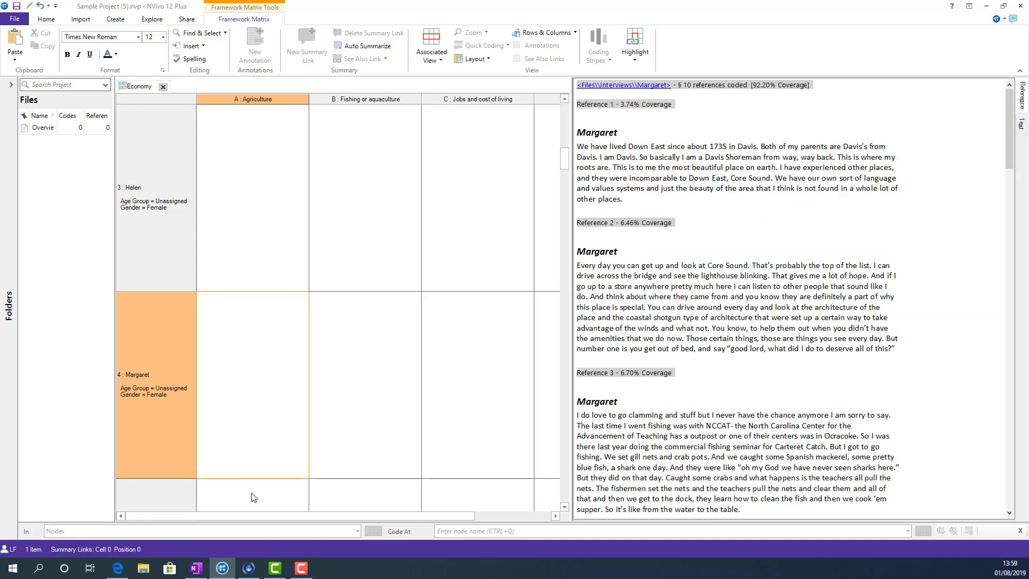
left_click(253, 490)
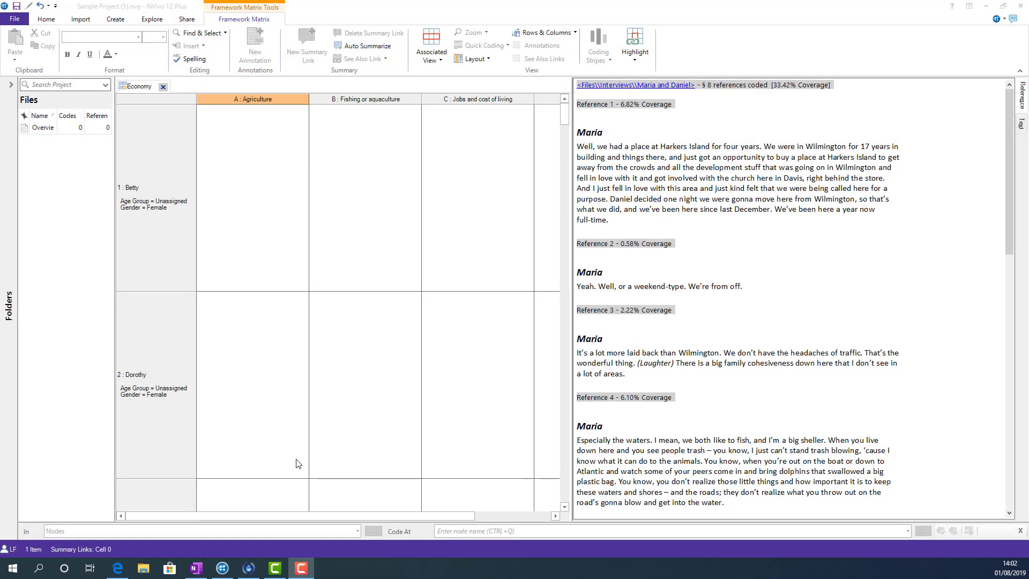
Summarise row 1's Jobs and cost of living as "There are few opportunities for young people to get on the housing ladder, or to deal with living costs."
left_click(279, 248)
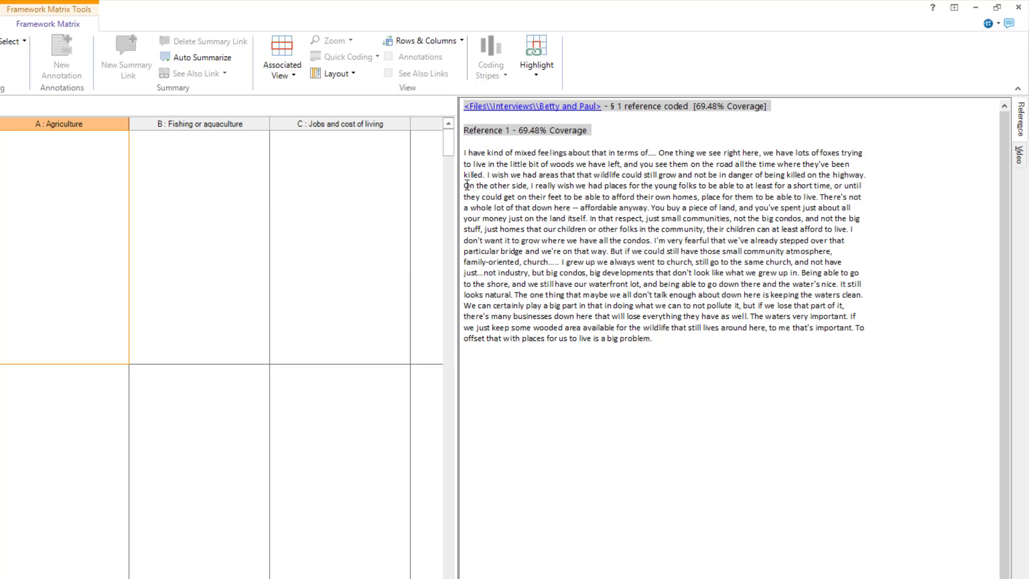
mouse_move(470, 186)
left_mouse_down()
mouse_move(701, 175)
mouse_move(844, 185)
mouse_move(715, 186)
mouse_move(699, 197)
mouse_move(821, 197)
mouse_move(583, 208)
mouse_move(650, 208)
left_mouse_up()
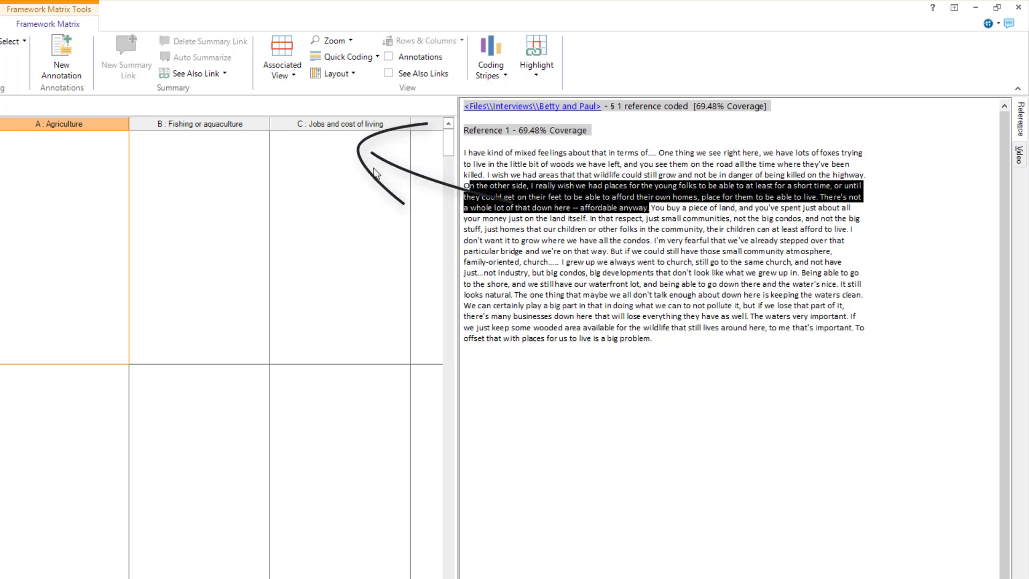
left_click(369, 168)
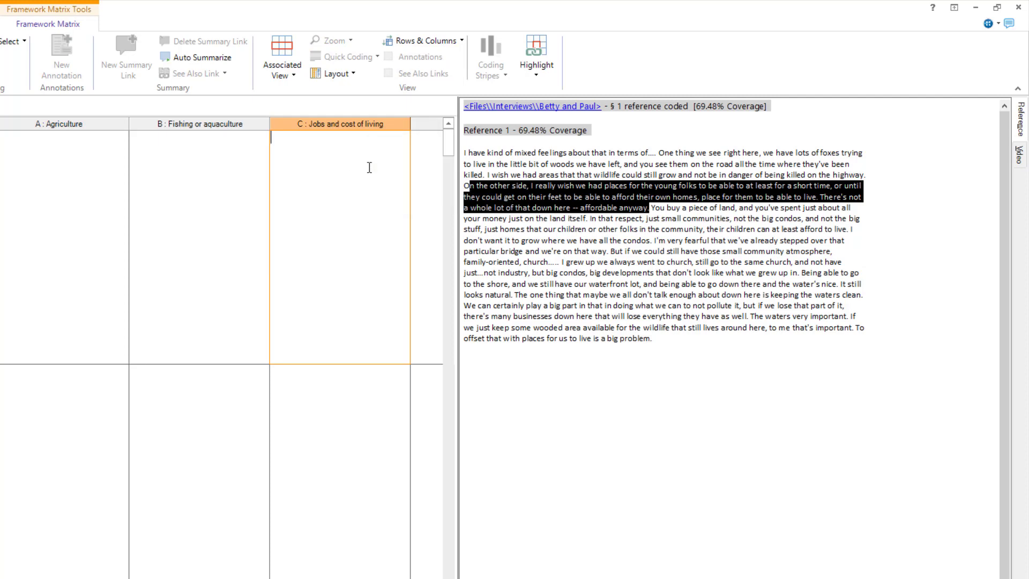
type("There are few opportunities for young people to get on the housing ")
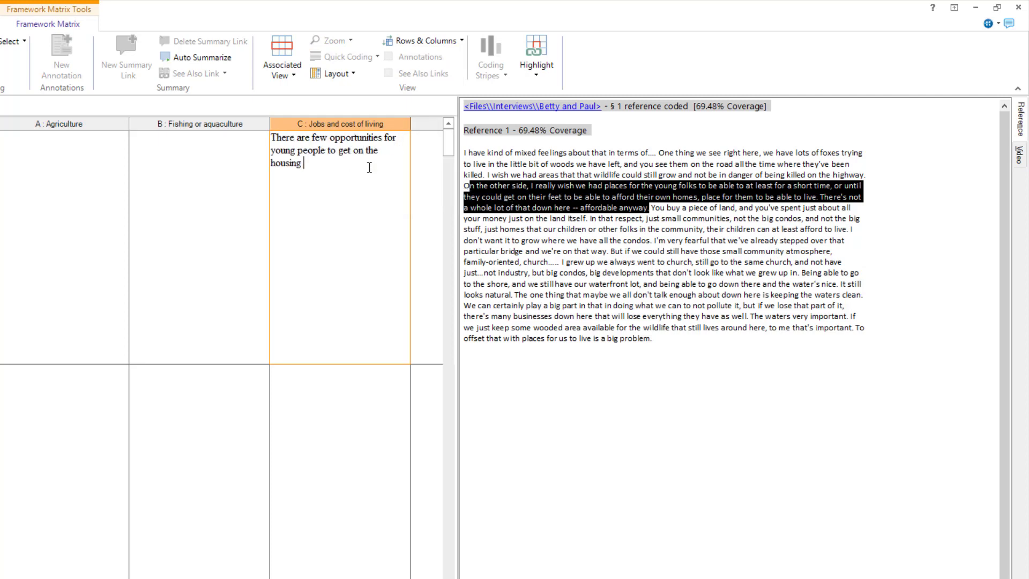
type("ladder, or to deal with living costs.")
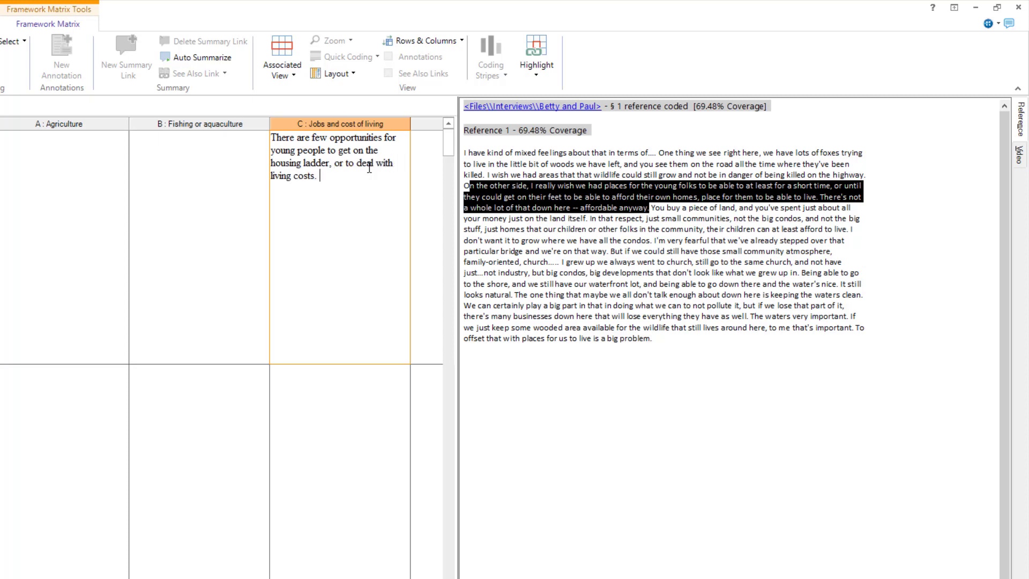
Add a summary link from row 1's whole Jobs and cost of living summary to the source passage "On the other side" through "affordable anyway"
left_click(650, 207)
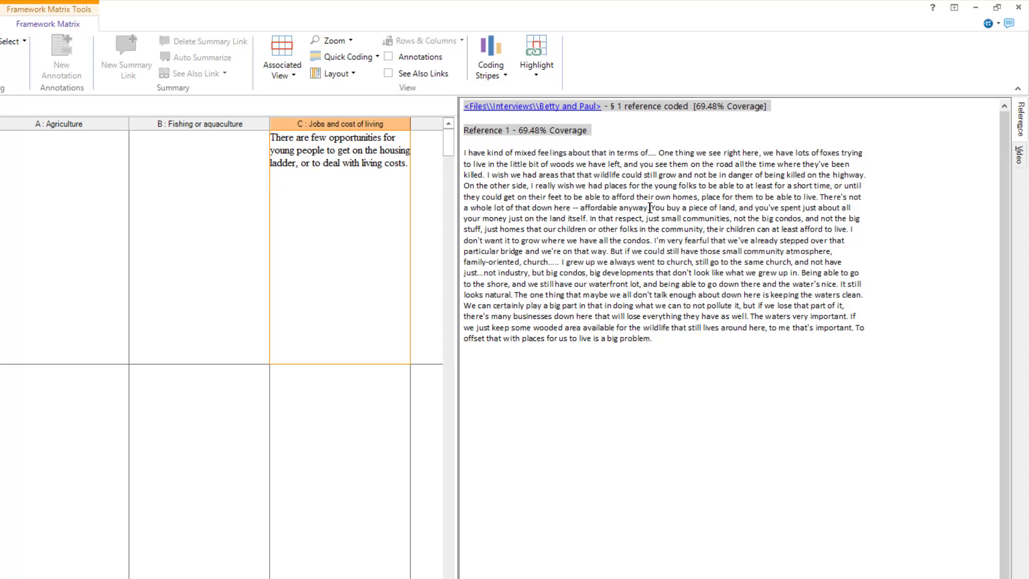
left_click_drag(650, 207, 464, 185)
right_click(499, 187)
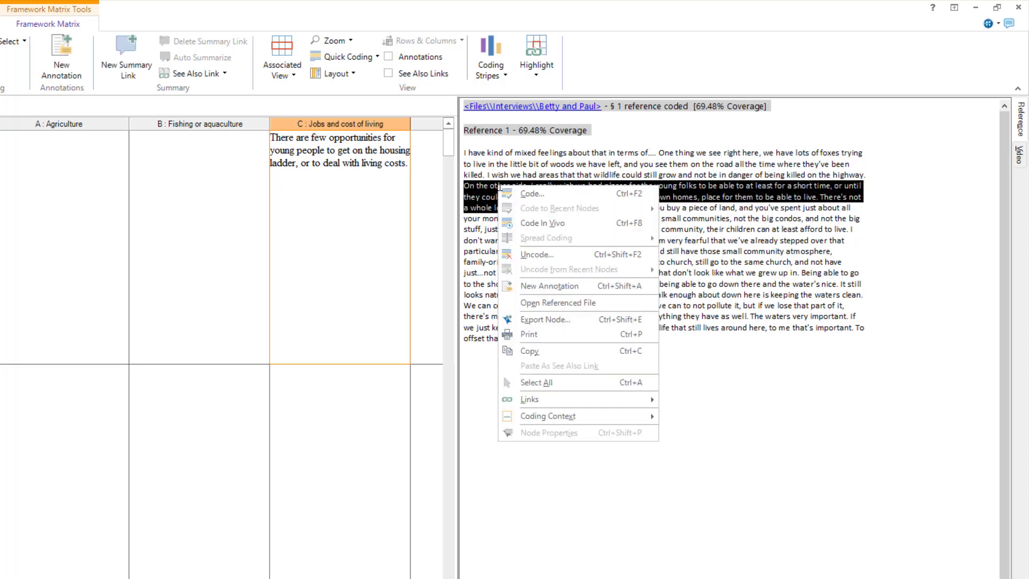
left_click(572, 350)
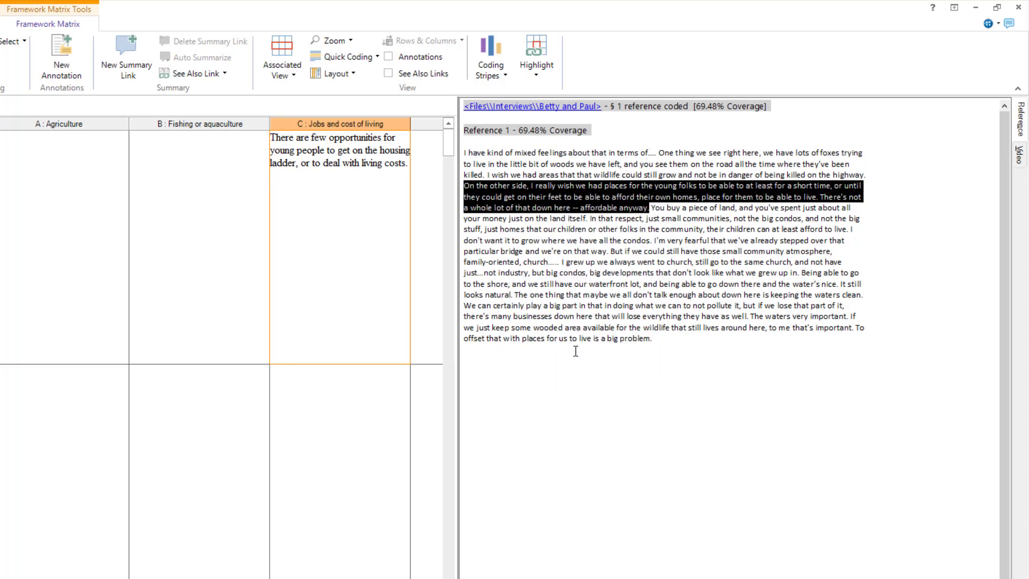
left_click(406, 166)
left_click_drag(321, 176, 276, 141)
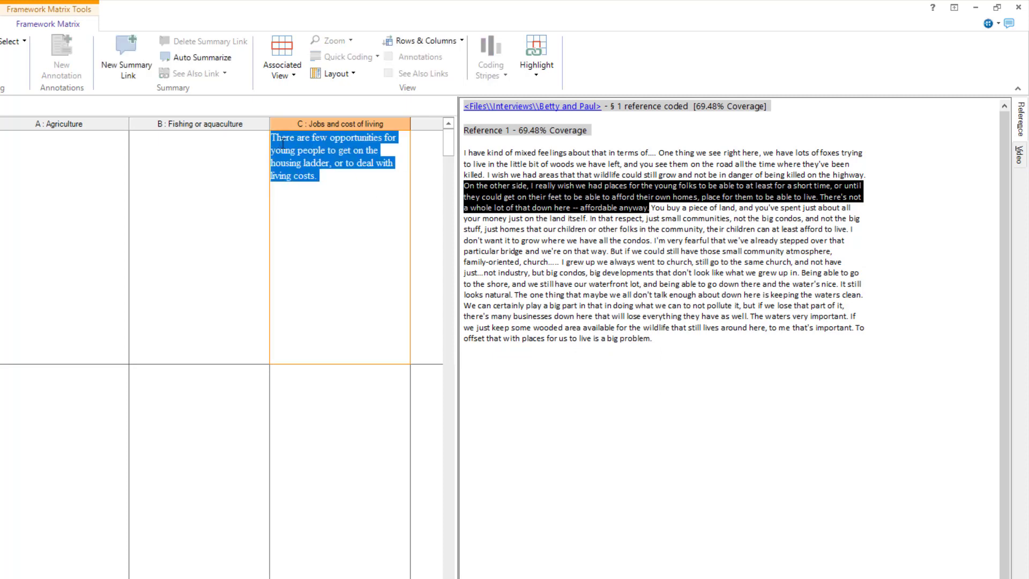
right_click(294, 149)
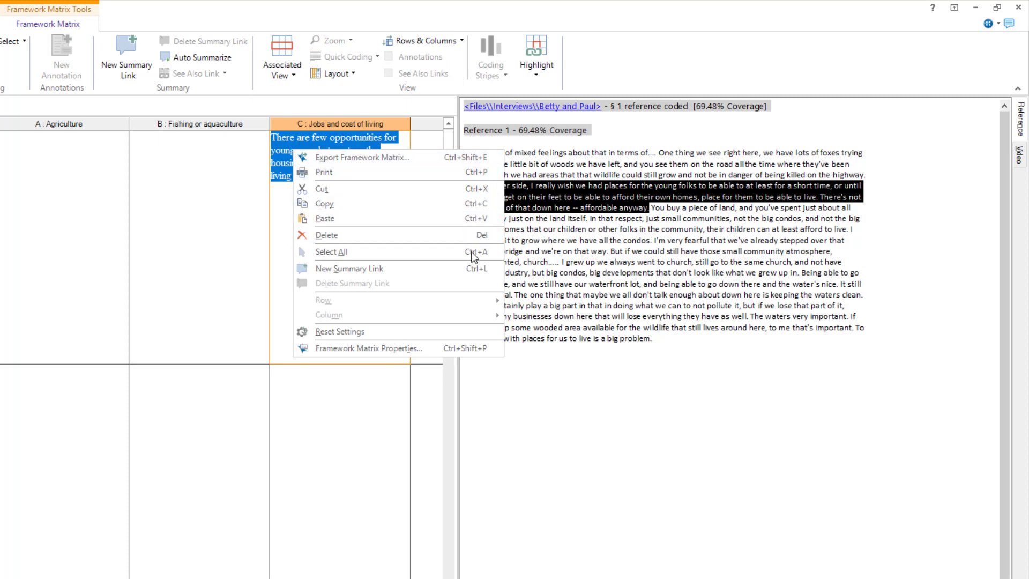
left_click(469, 274)
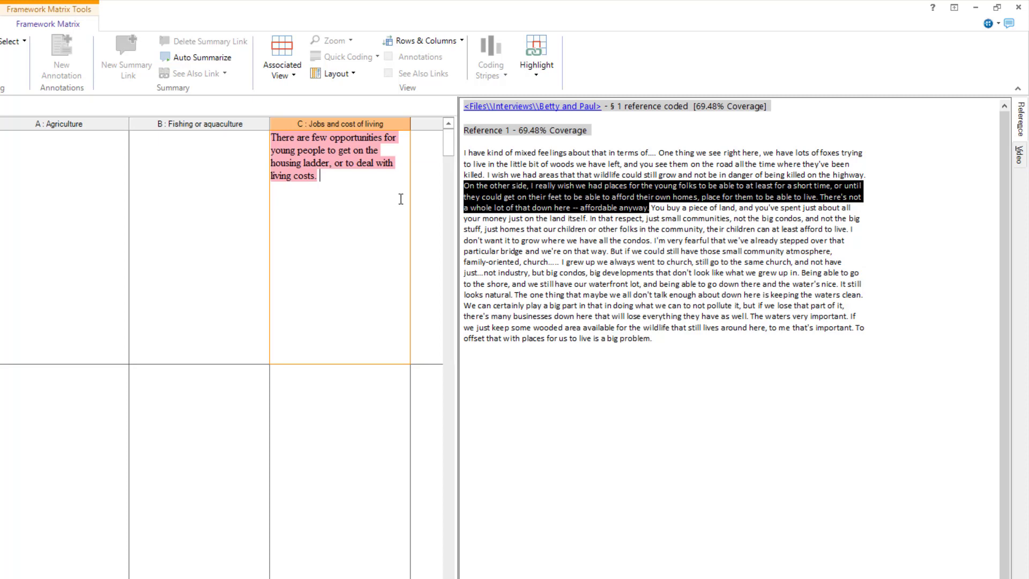
Check the new summary link by comparing row 1's linked Jobs and cost of living text with its highlighted source passage
left_click(343, 138)
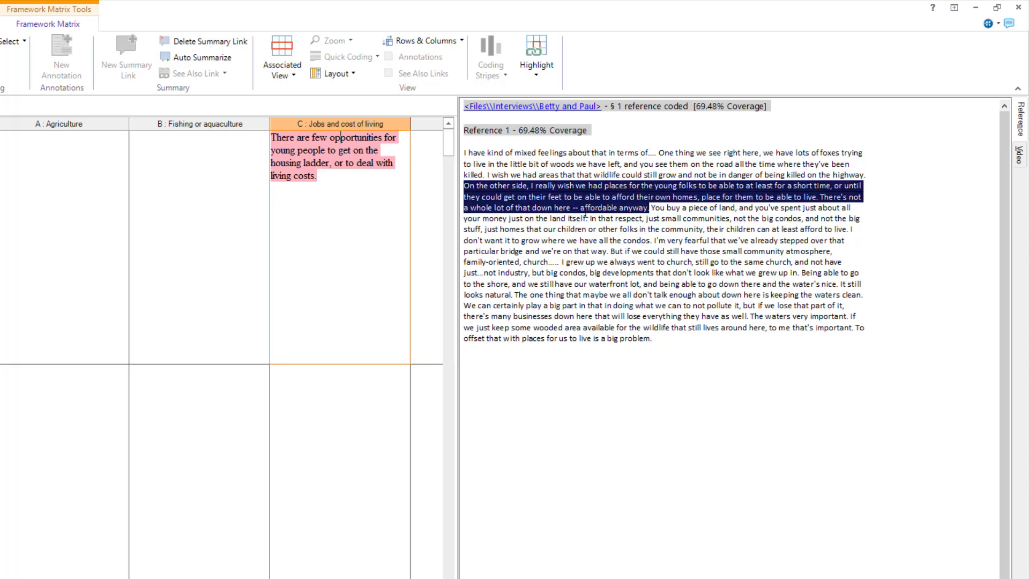
left_click(365, 405)
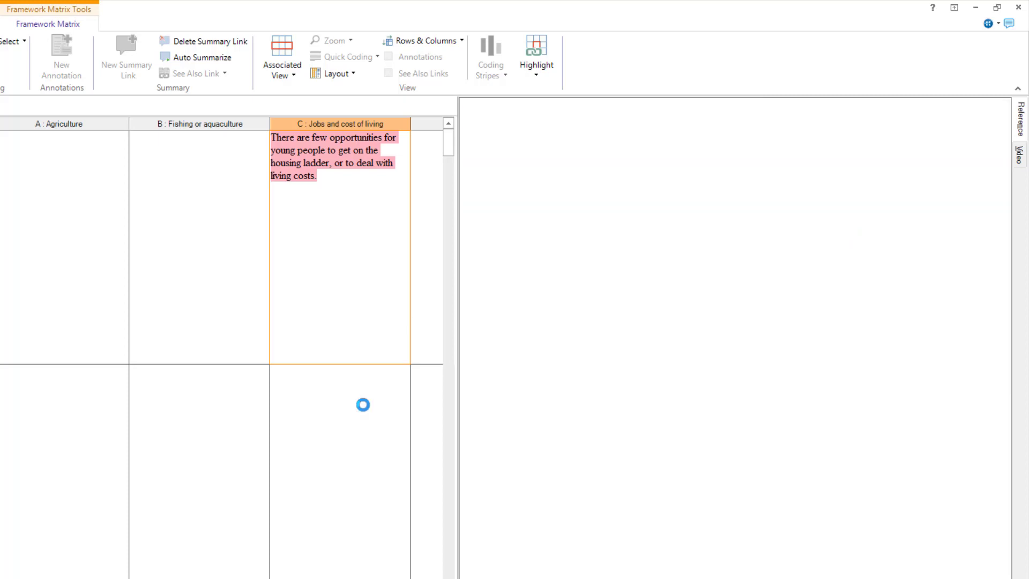
left_click(320, 315)
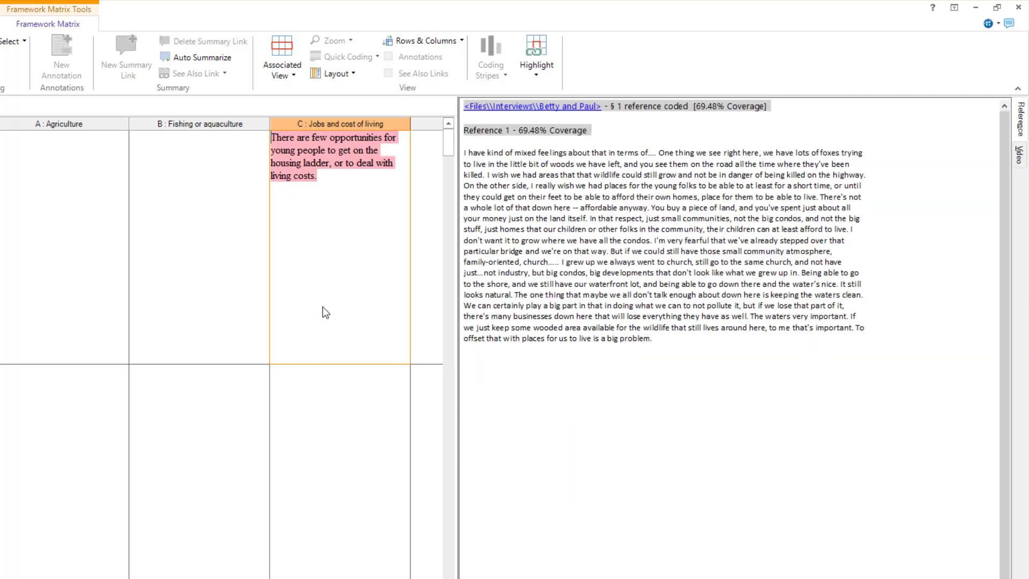
left_click(320, 162)
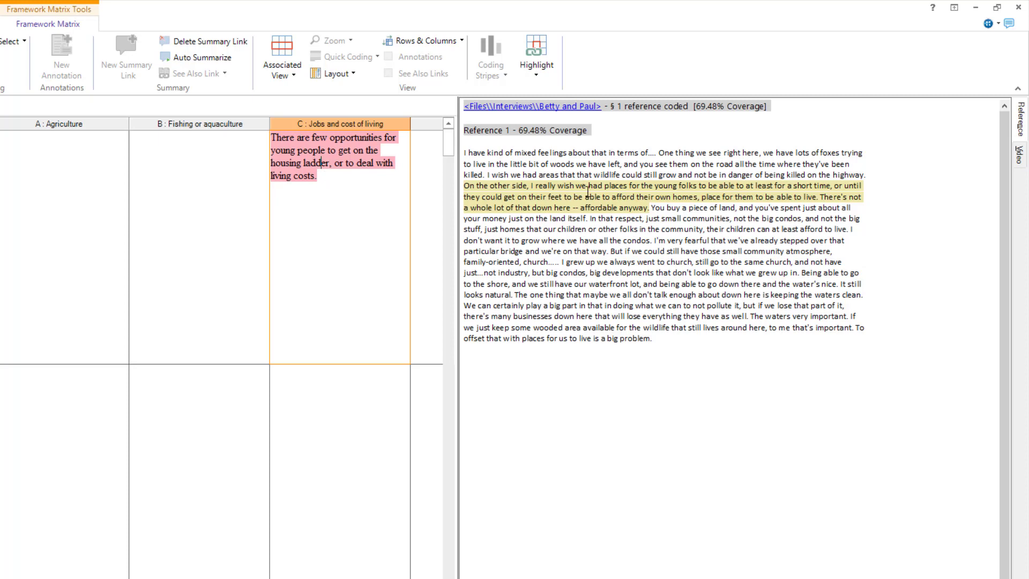
left_click(397, 196)
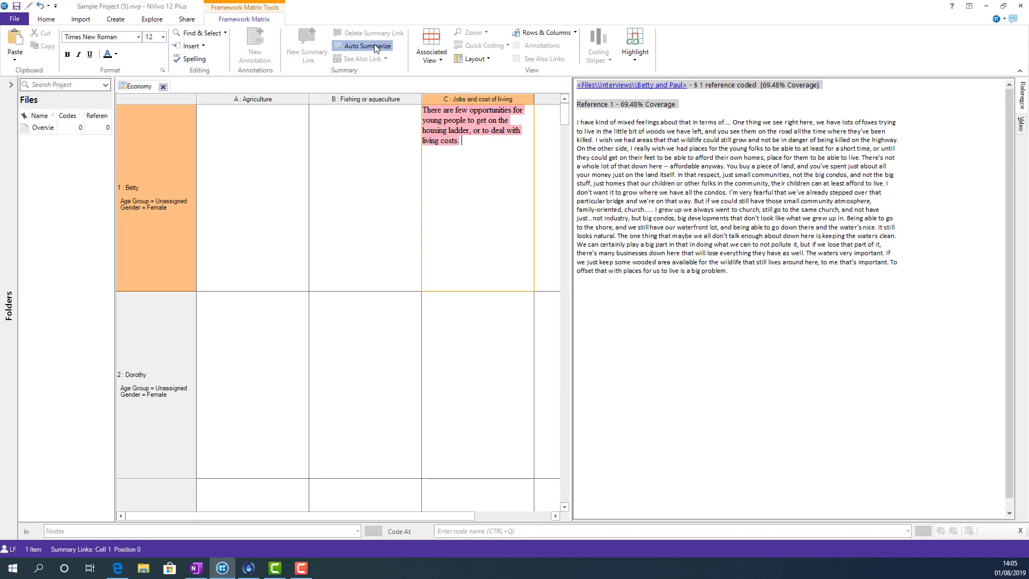
Auto summarize the framework matrix and review the filled cells down to row 6's Fishing or aquaculture
left_click(376, 47)
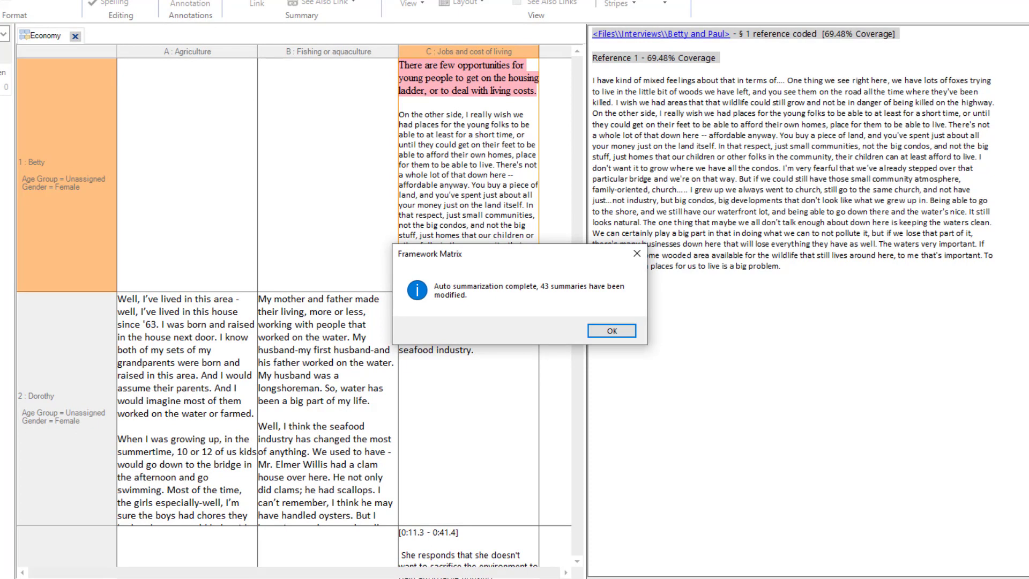
left_click(626, 333)
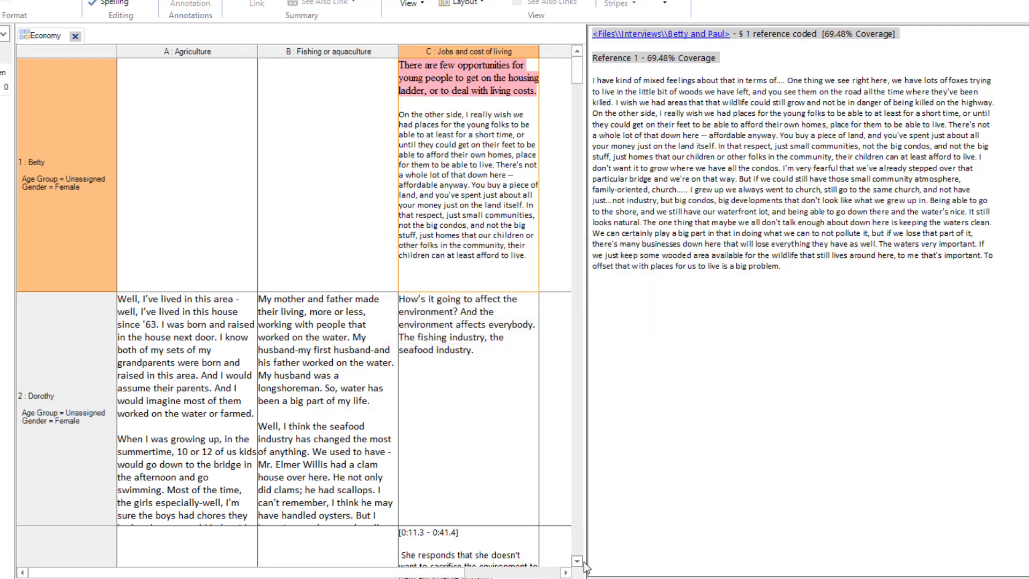
scroll(579, 567, "down", 5)
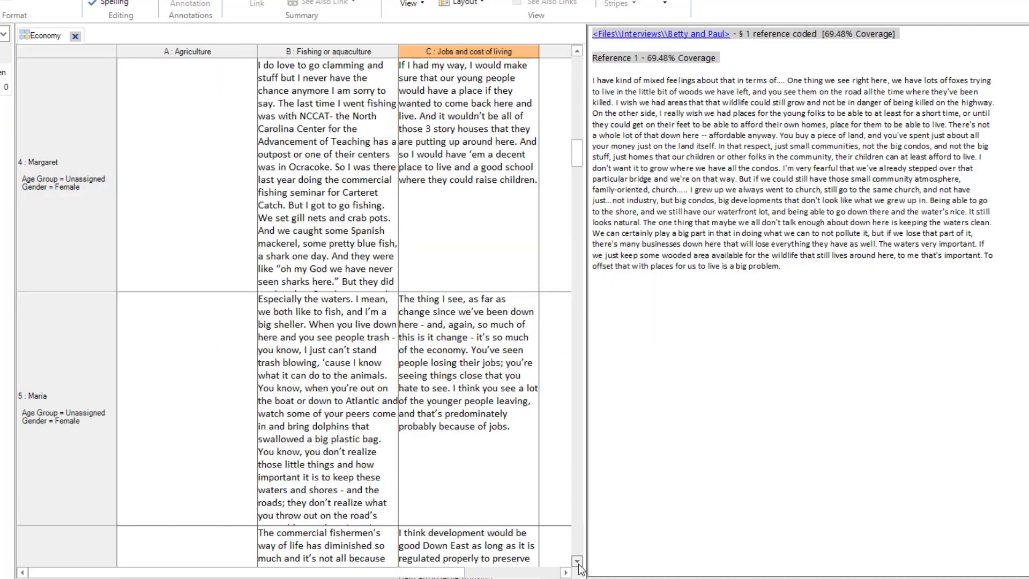
left_click(578, 562)
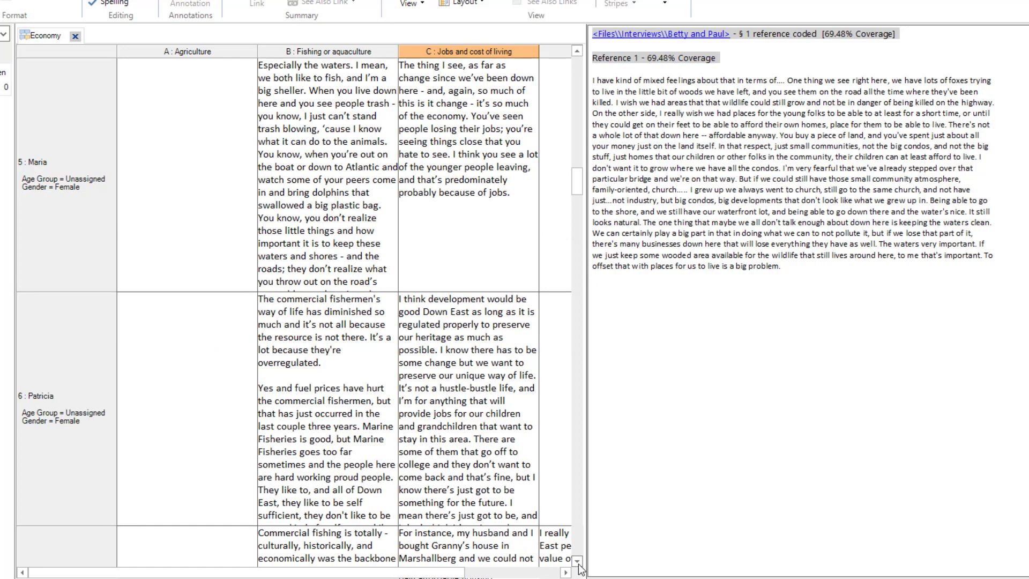
left_click(289, 330)
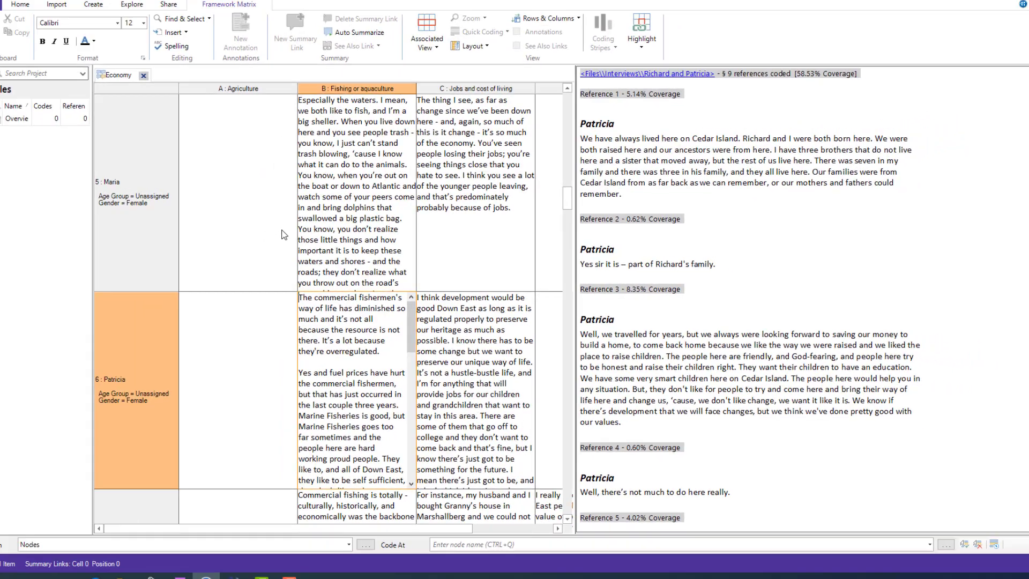
right_click(239, 221)
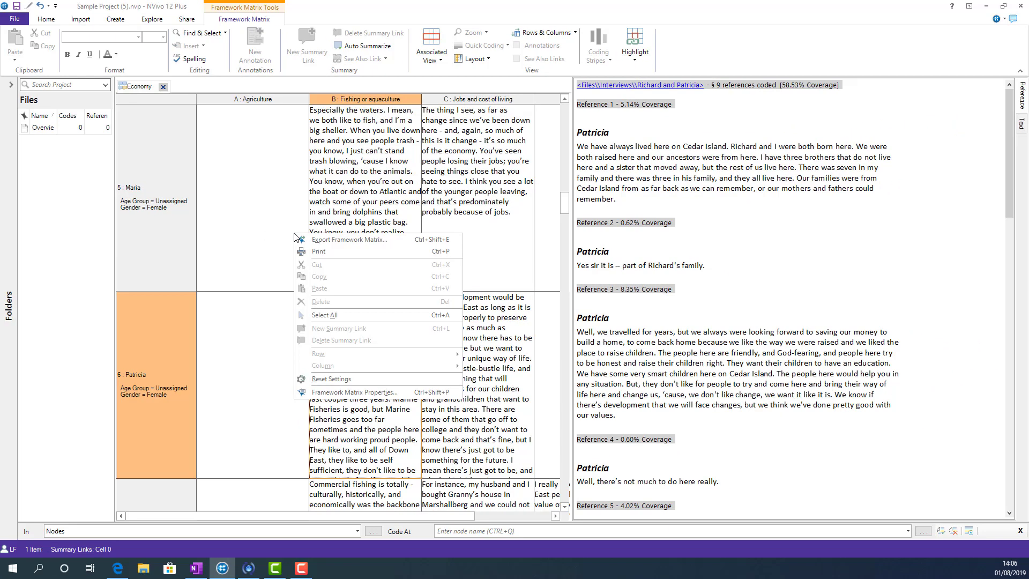
left_click(327, 240)
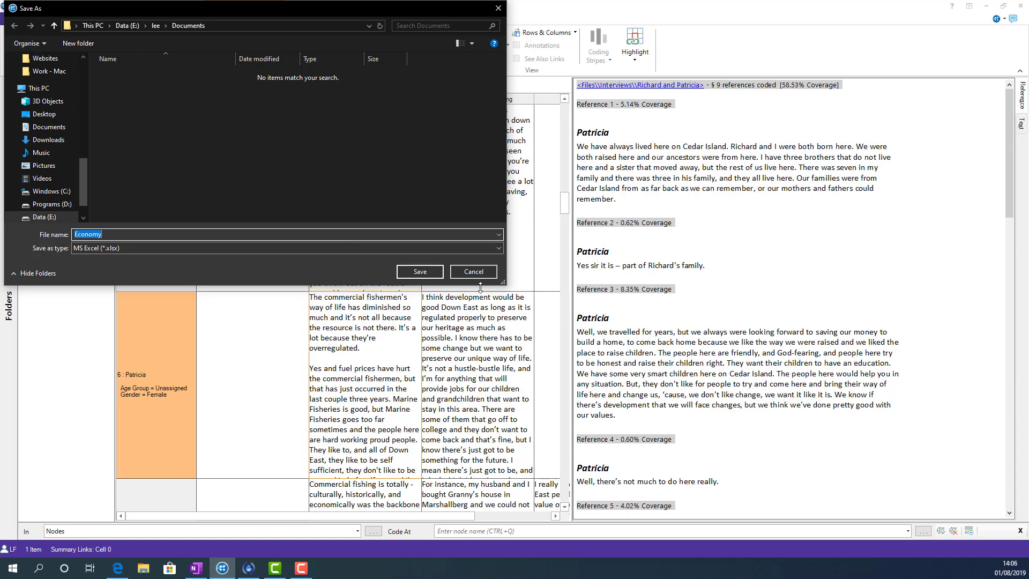
left_click(490, 272)
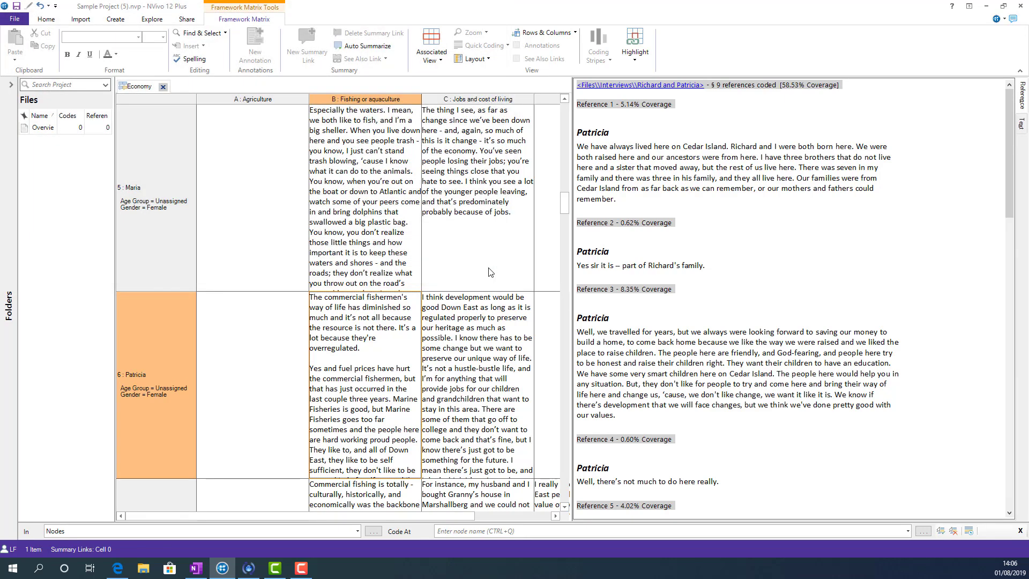